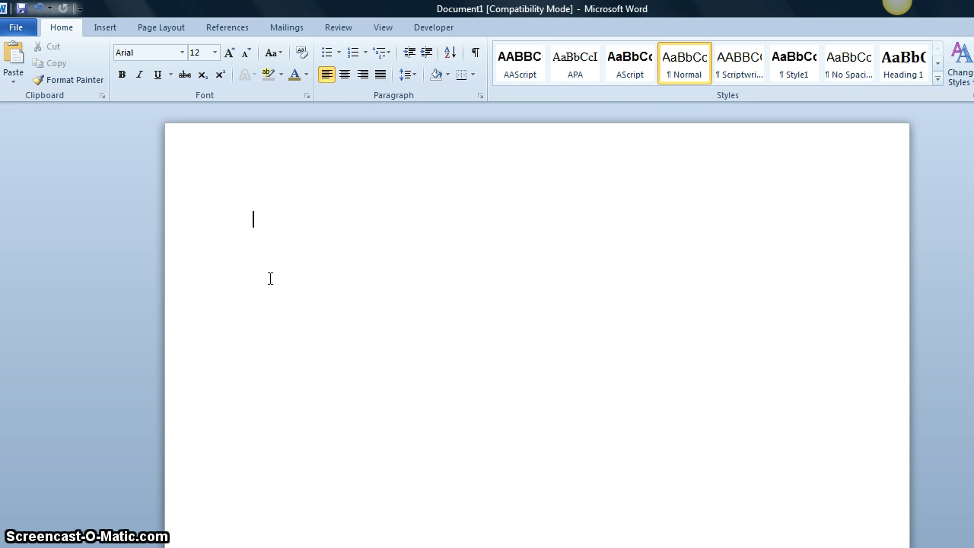
Apply the Normal margin preset so the page has 1-inch margins on all sides.
click(159, 30)
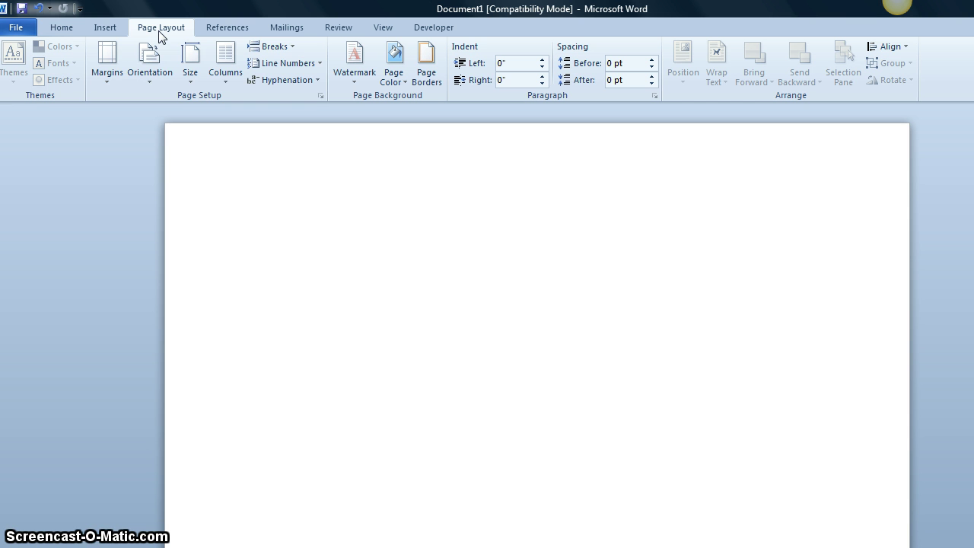
click(110, 82)
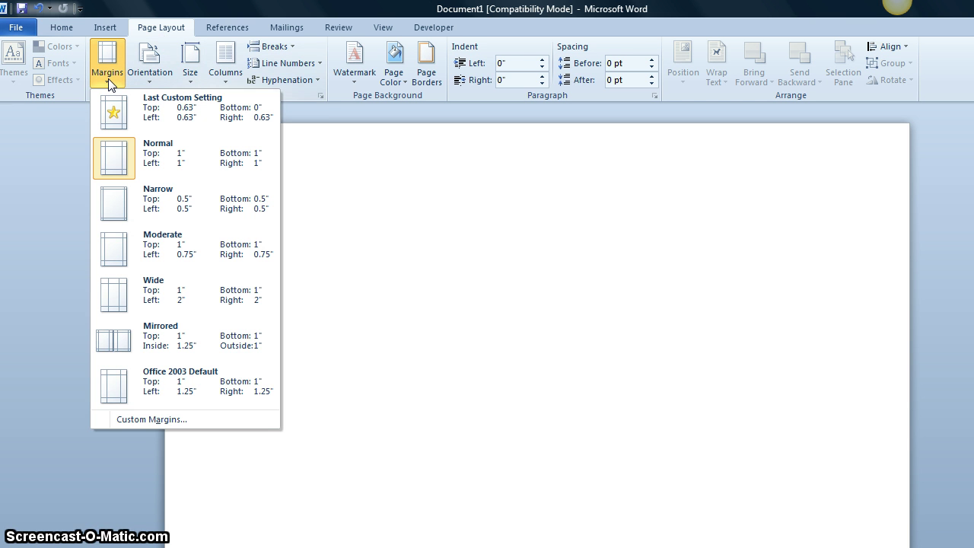
click(124, 156)
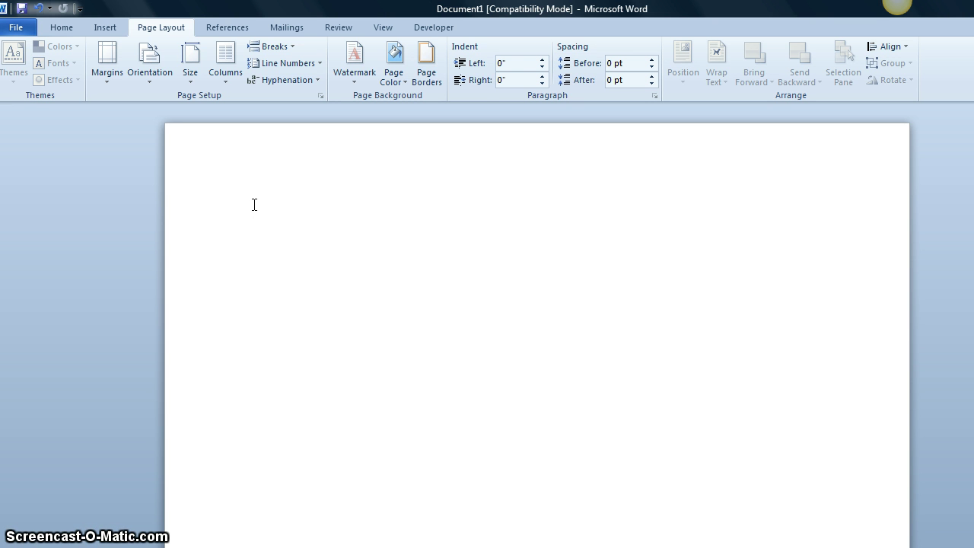
click(66, 29)
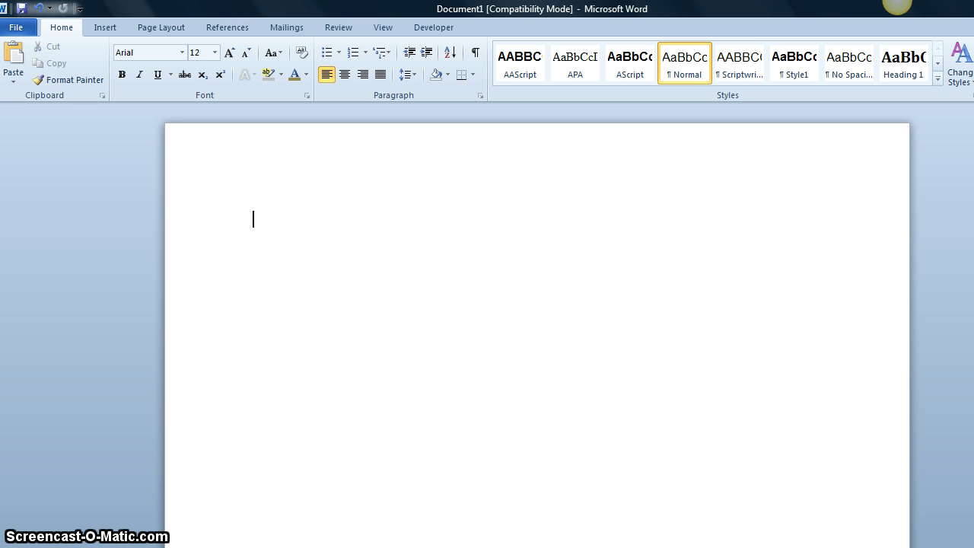
Type the student's full name on the first line and set line spacing to 2.0.
text(Joe)
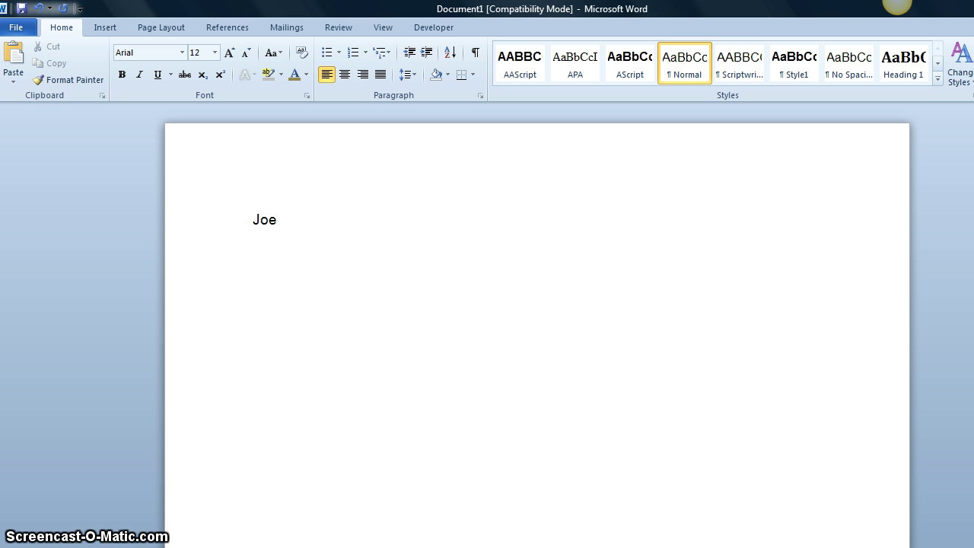
text( Sample)
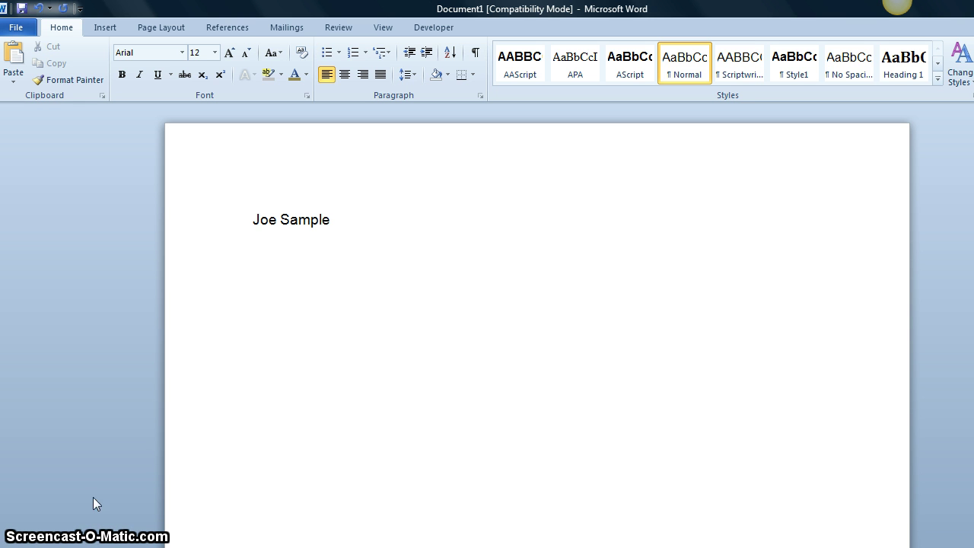
click(407, 74)
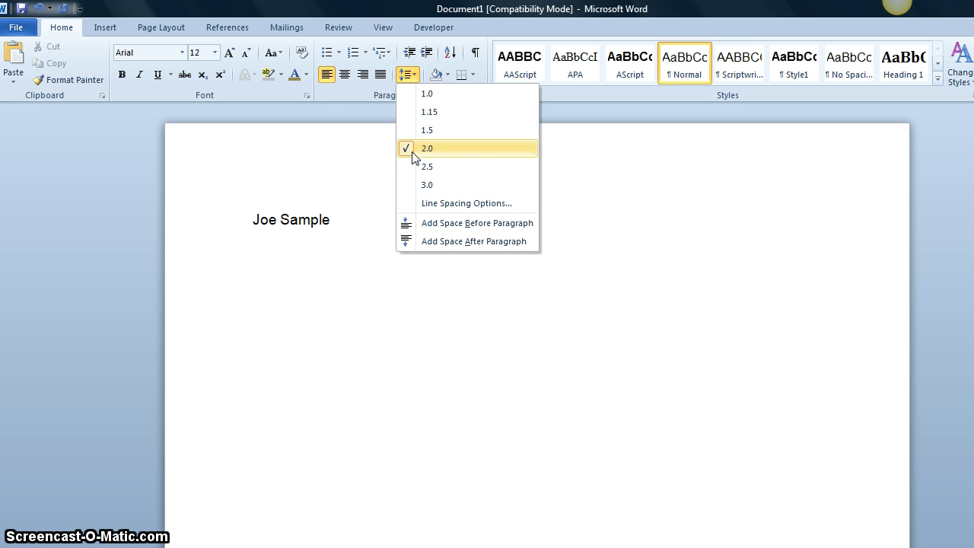
click(413, 149)
click(408, 75)
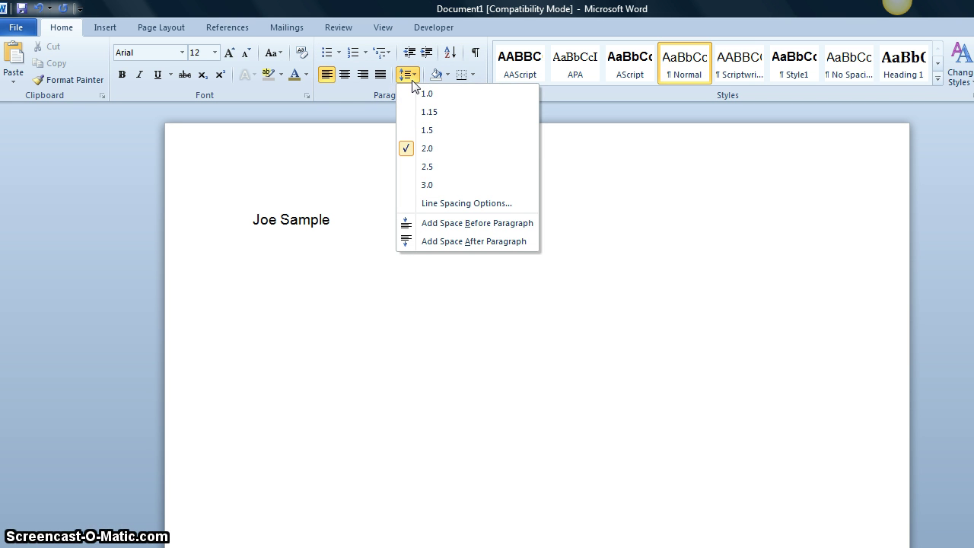
click(349, 216)
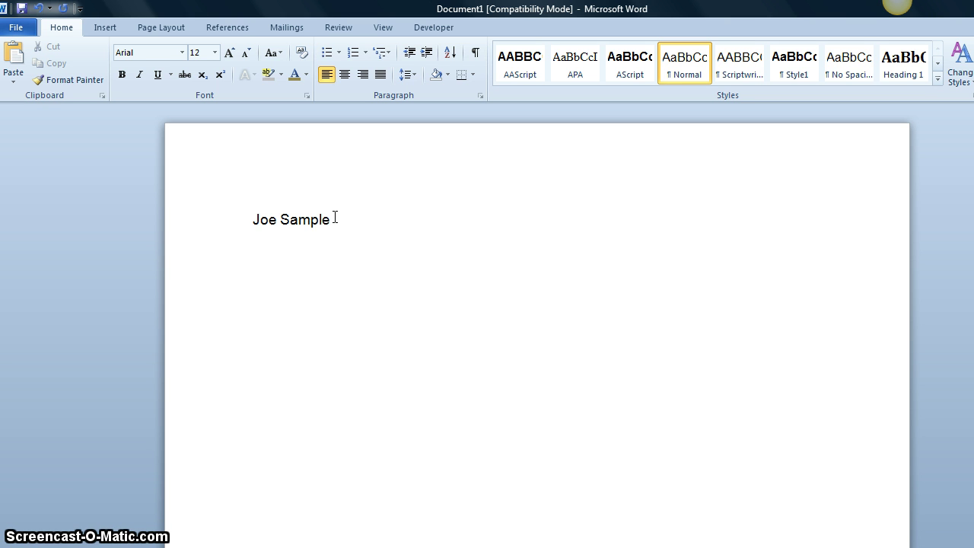
Add separate heading lines for the instructor's name, ENC 1101 and 12 May 2012.
key(Return)
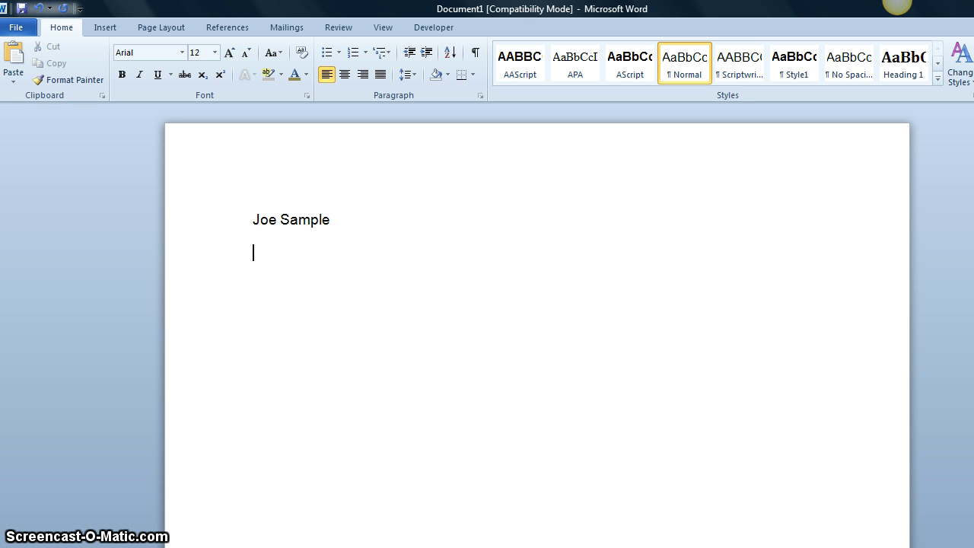
text(Prof. Jones)
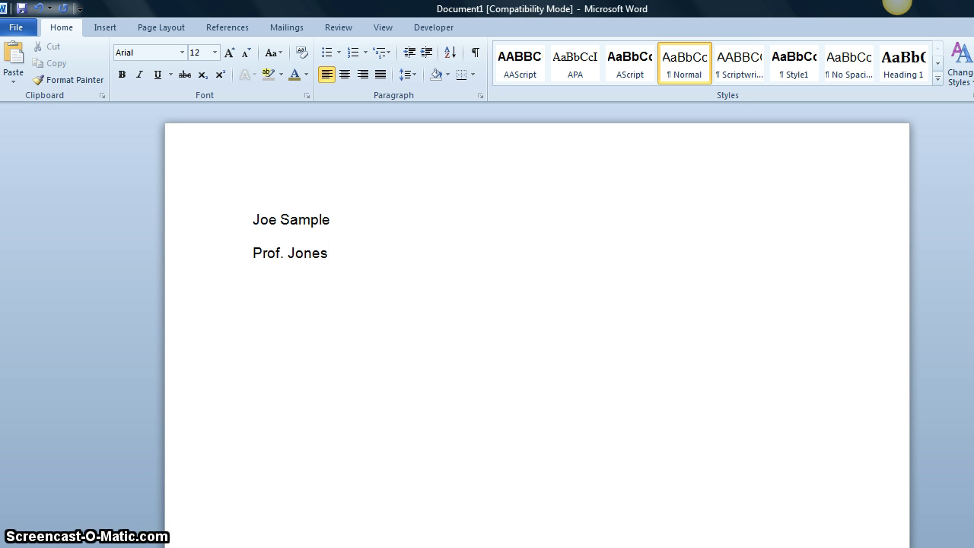
key(Return)
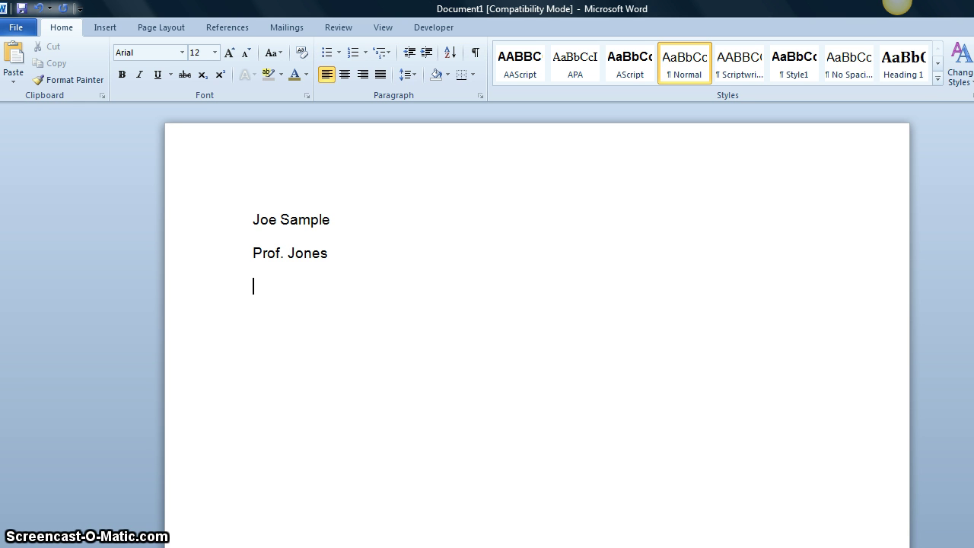
text(ENC 1101)
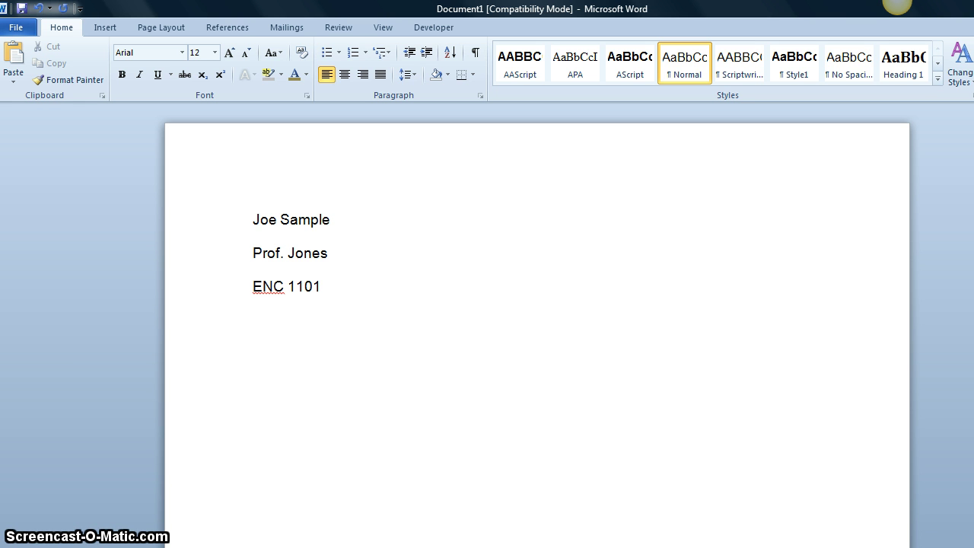
key(Return)
text(12)
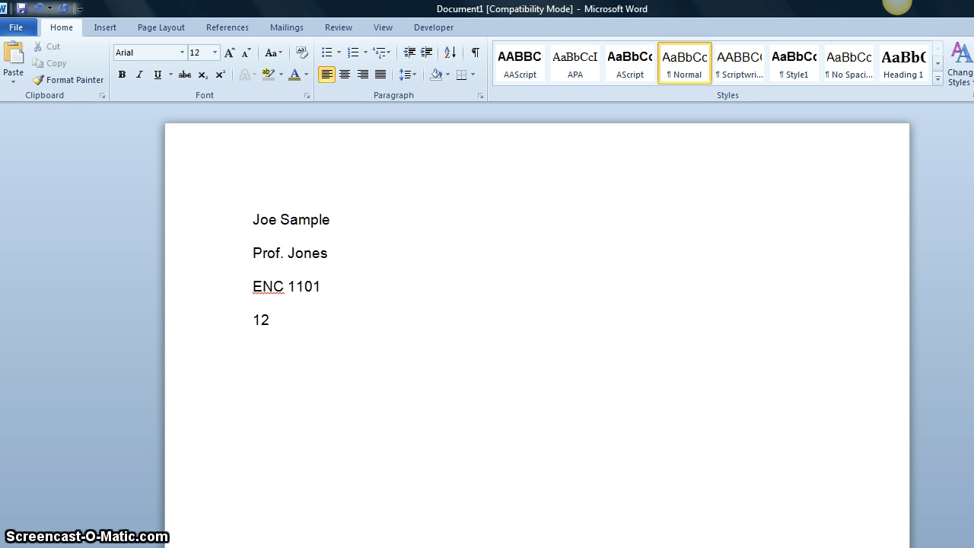
text( May )
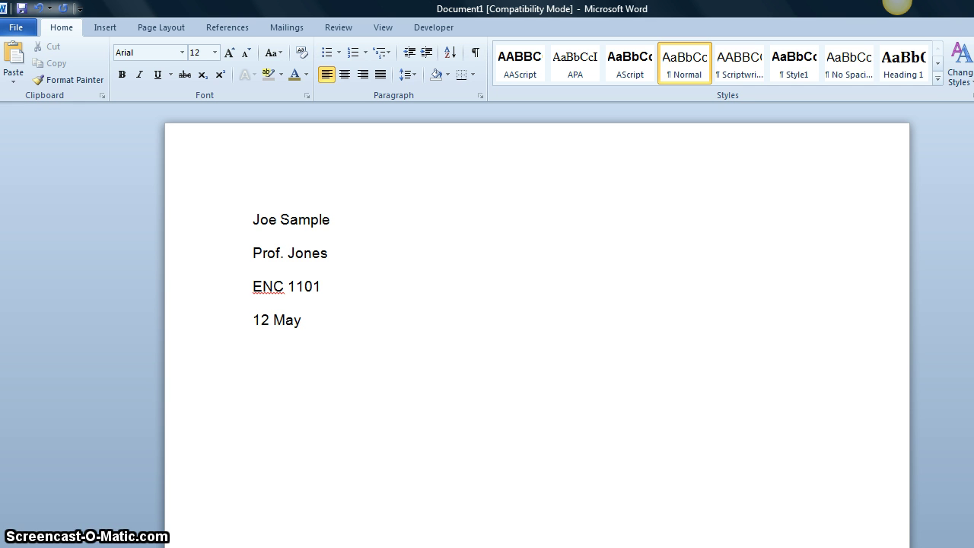
text(201)
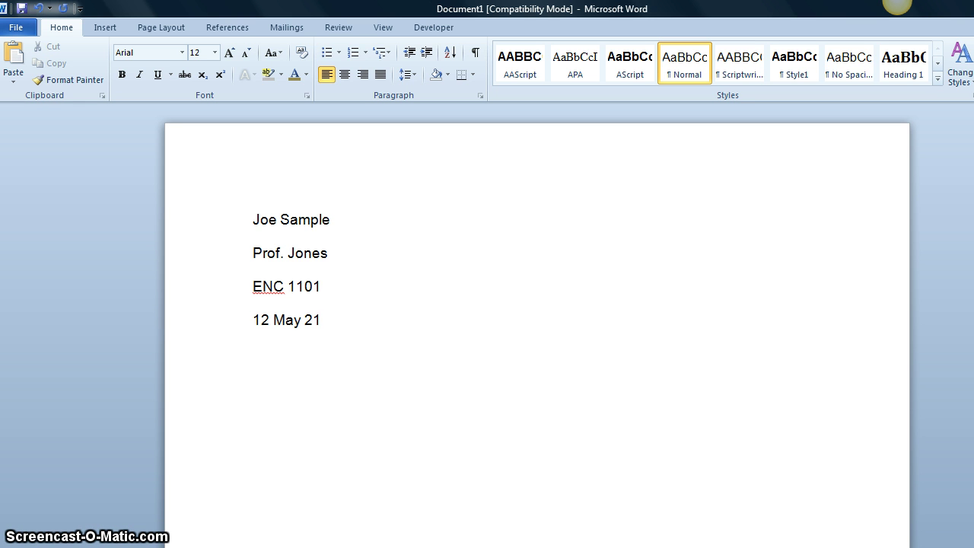
key(BackSpace)
text(012)
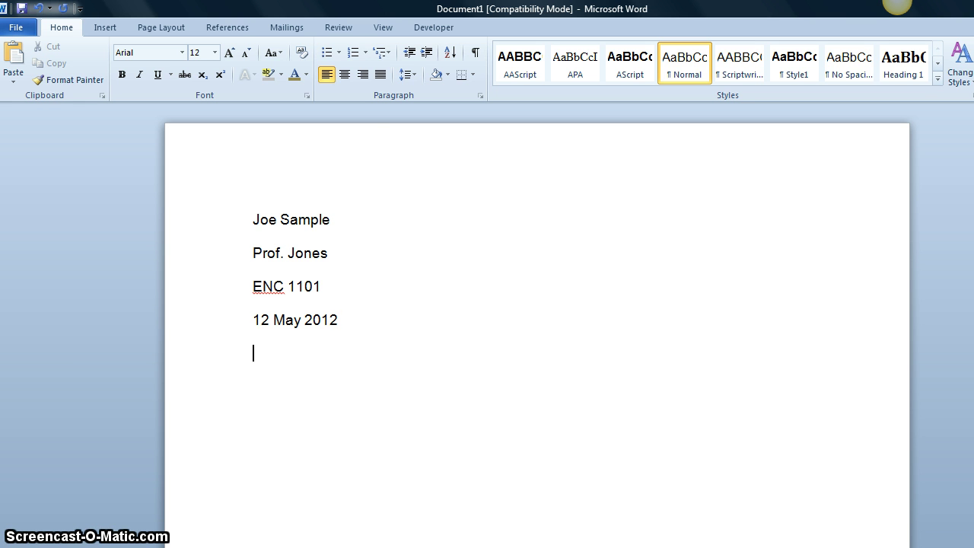
Center the line below the date and type the title 'A Unique Title'.
click(345, 74)
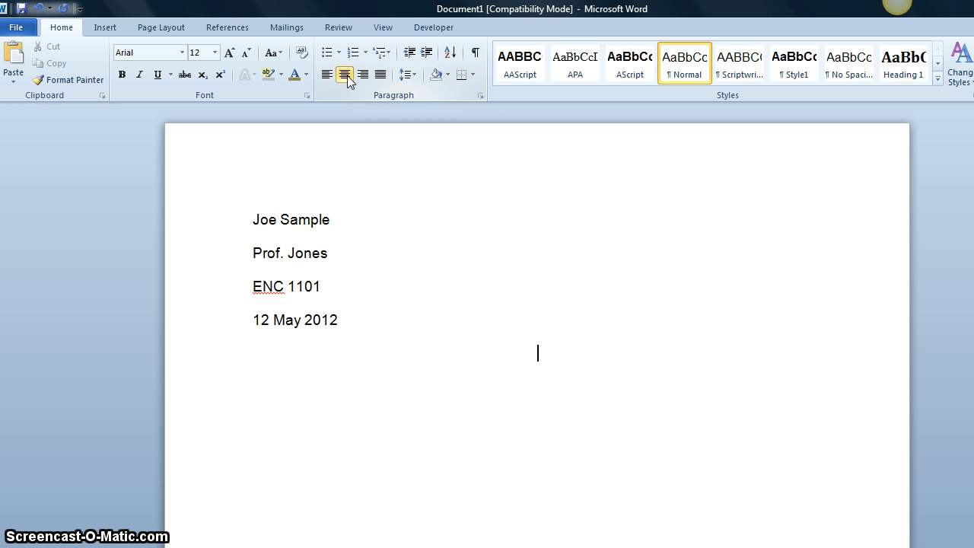
text(A Unique Title)
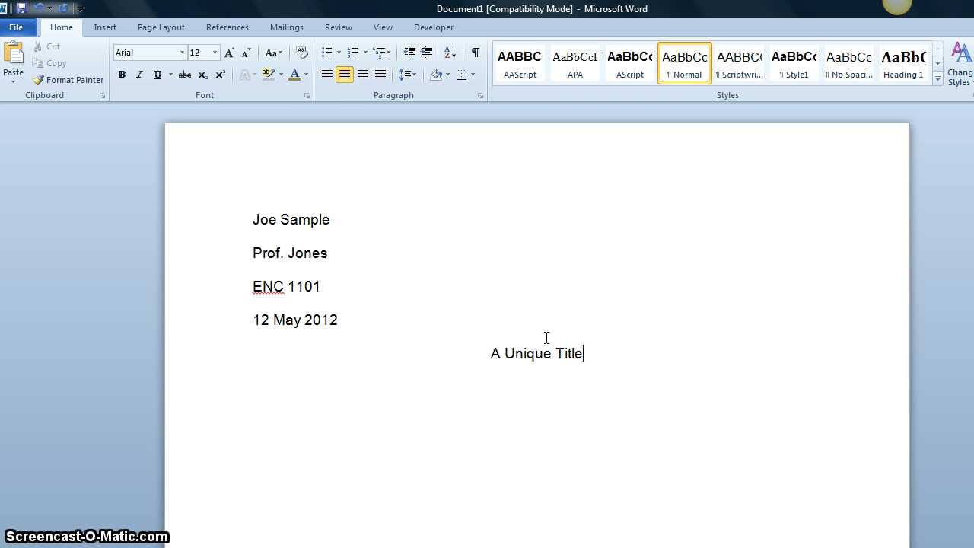
Add a top-right Plain Number 3 page number header, preceded by the author's last name.
double_click(645, 160)
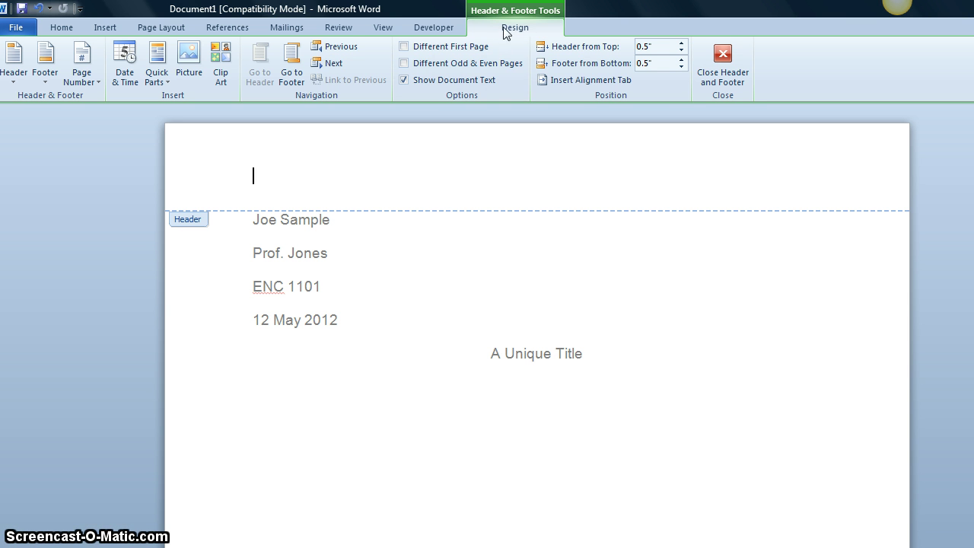
click(72, 83)
mouse_move(75, 91)
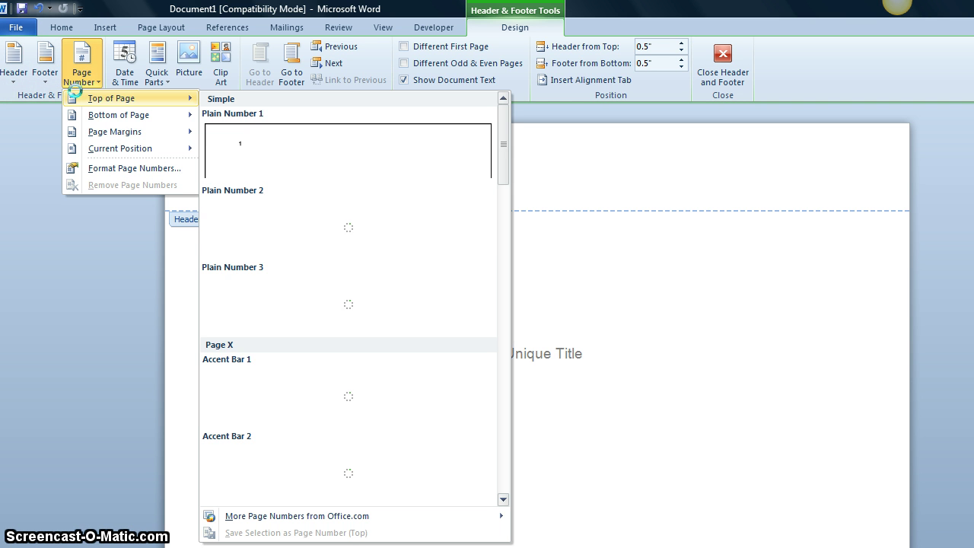
click(289, 298)
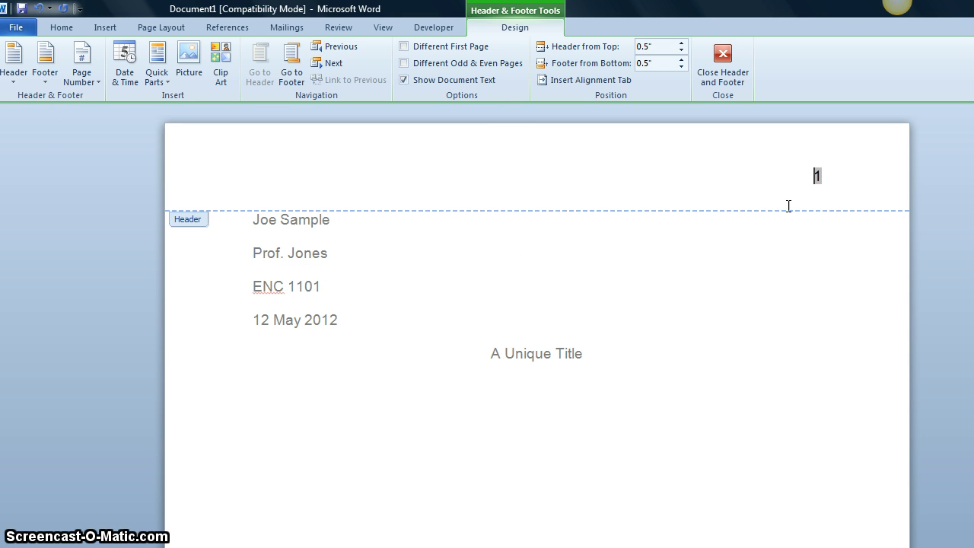
click(813, 174)
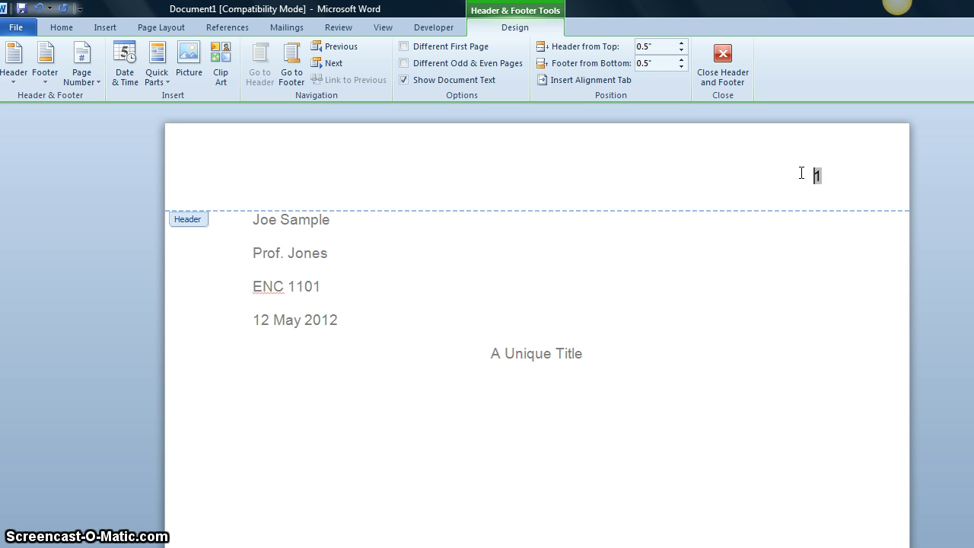
text(S)
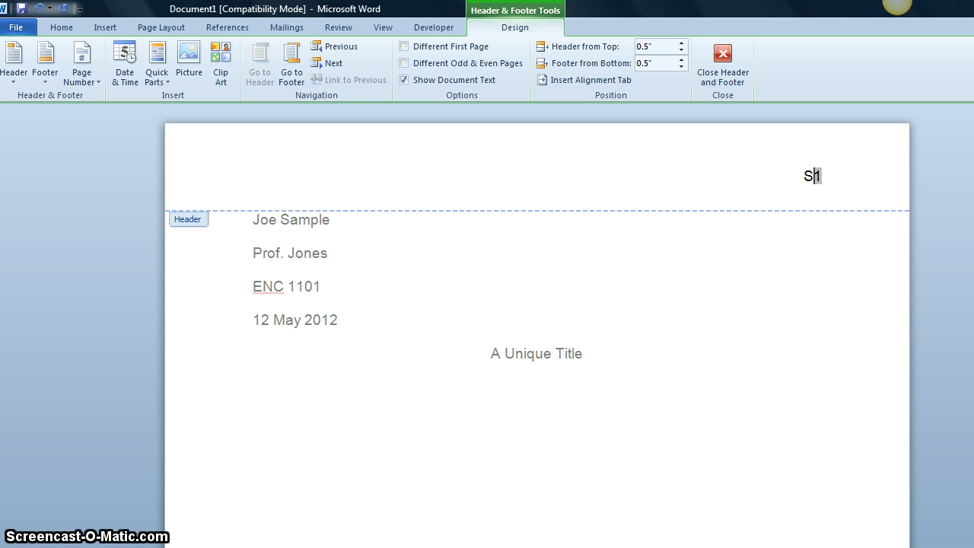
text(ample)
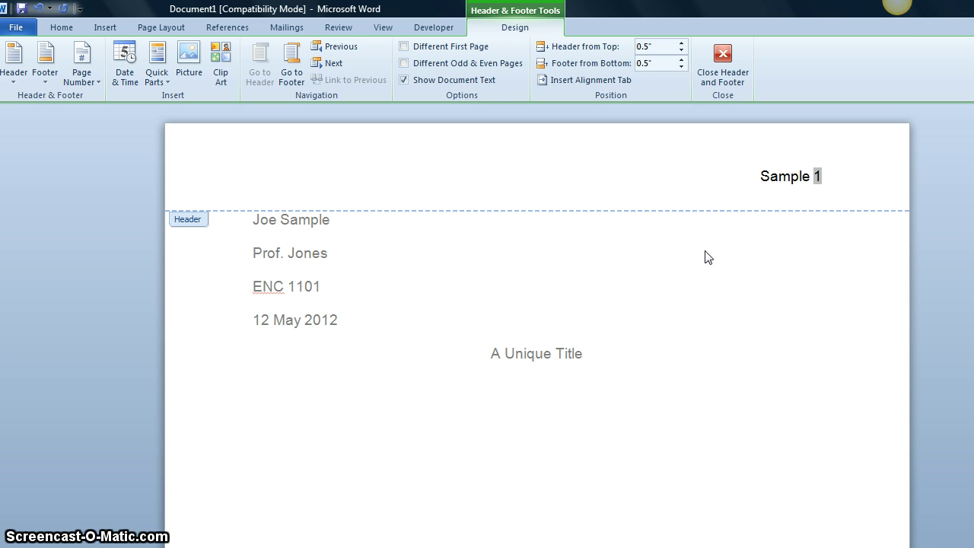
key(Escape)
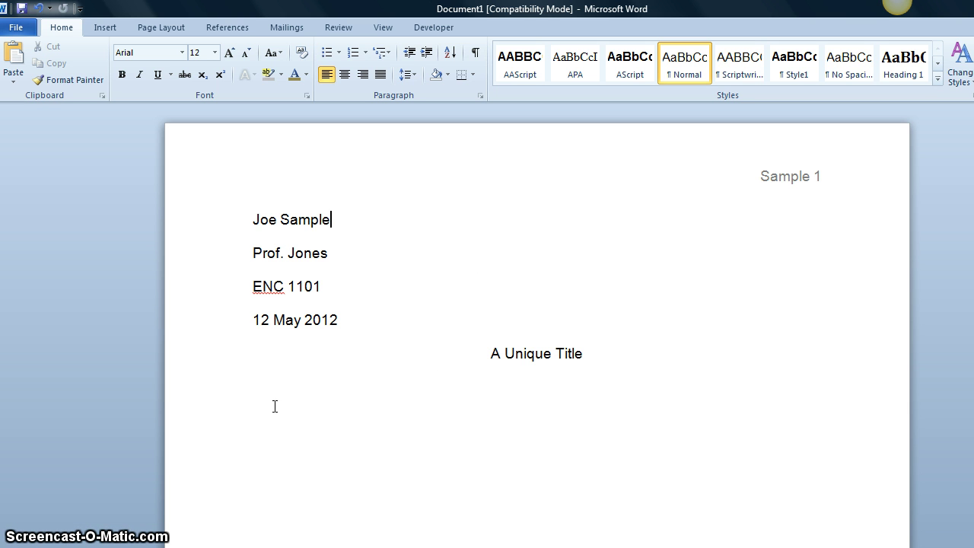
Add a new left-aligned empty paragraph after the 'A Unique Title' line.
key(Down)
key(Down)
key(Down)
key(Down)
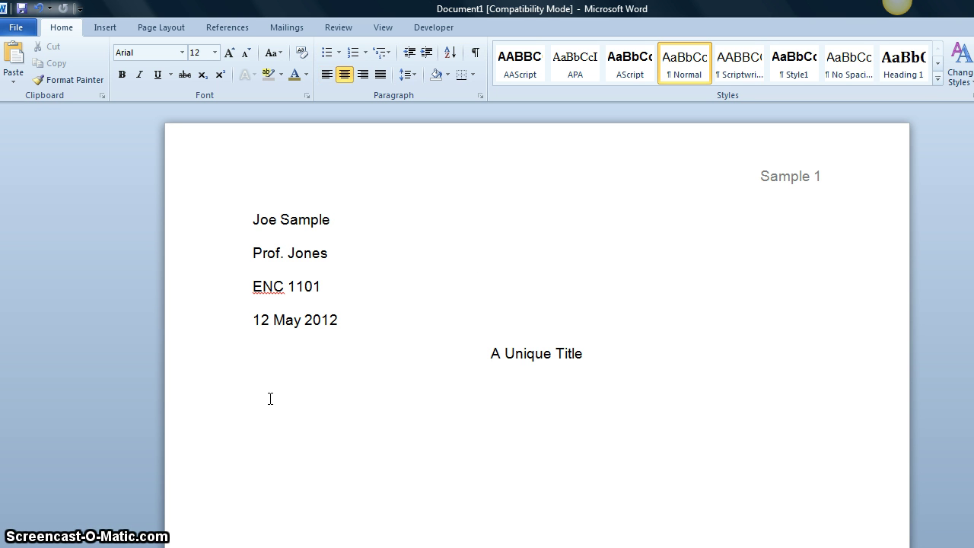
click(613, 358)
key(Return)
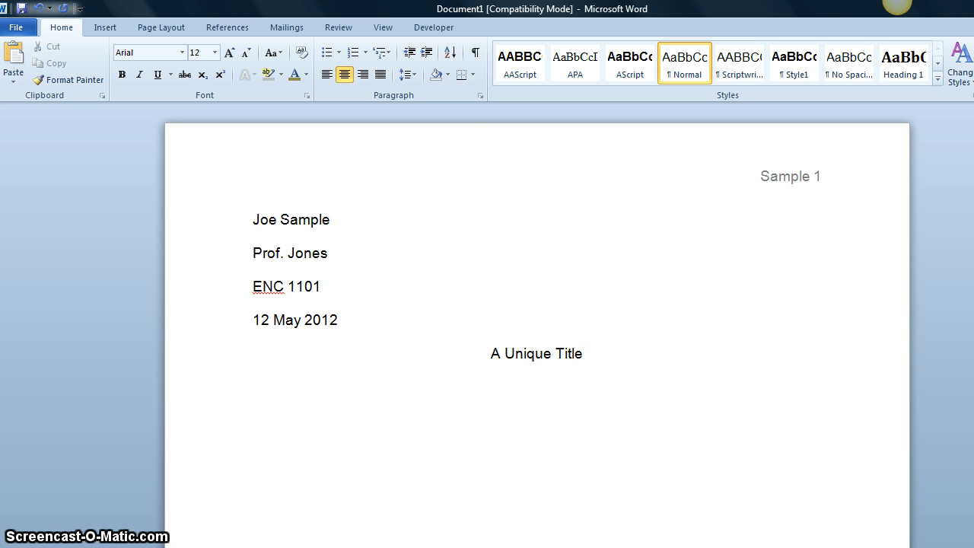
click(326, 75)
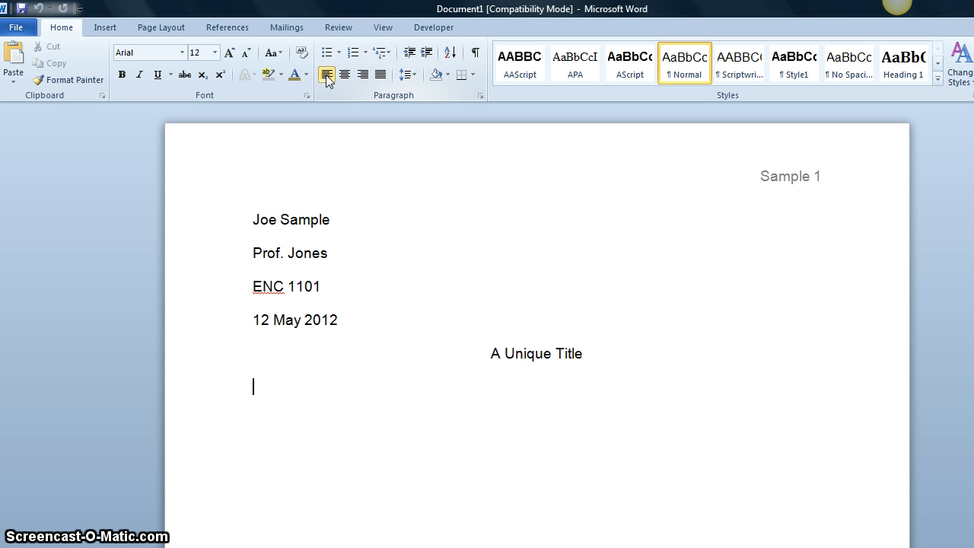
Type the indented first paragraph beginning 'This is the first line in the first paragraph of this essay.'.
click(327, 75)
text(This is the f)
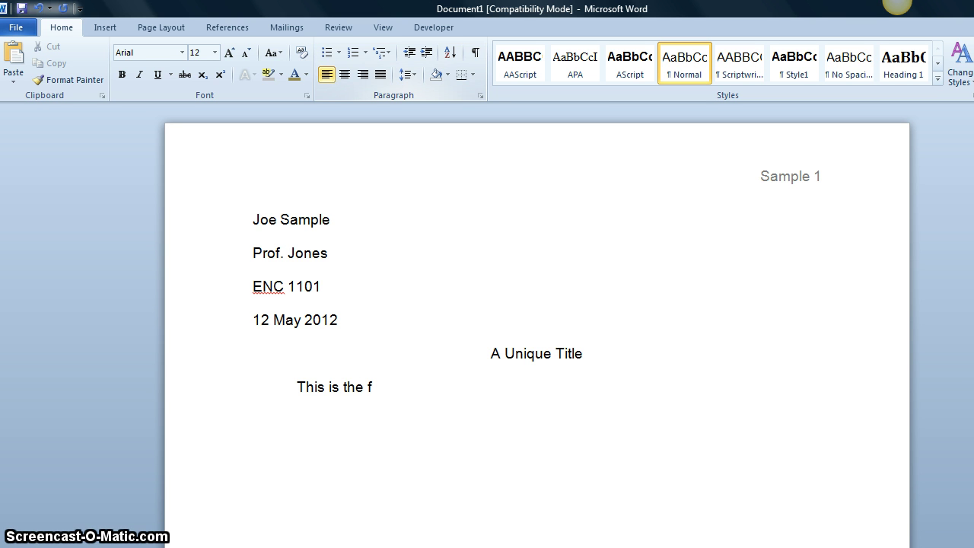
text(irst line in the first )
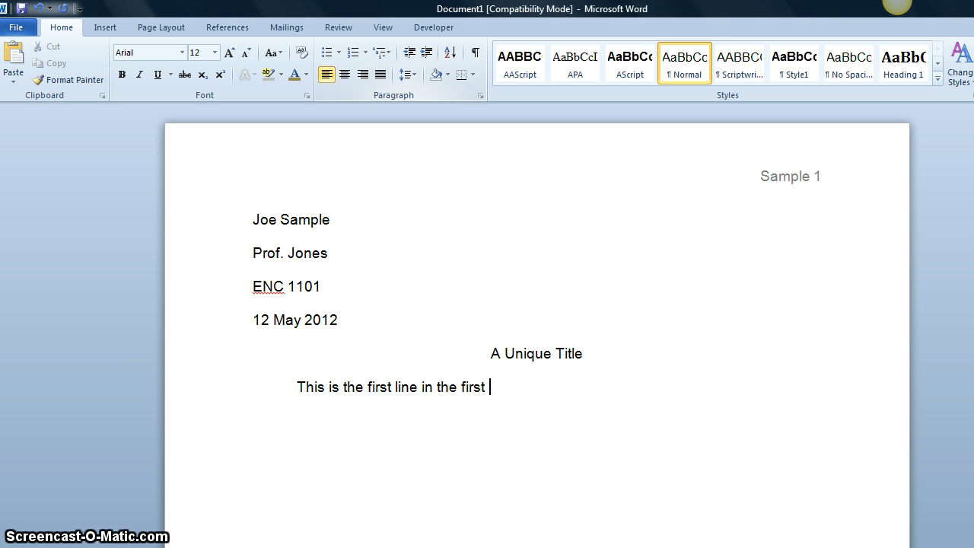
text(paragraph of th)
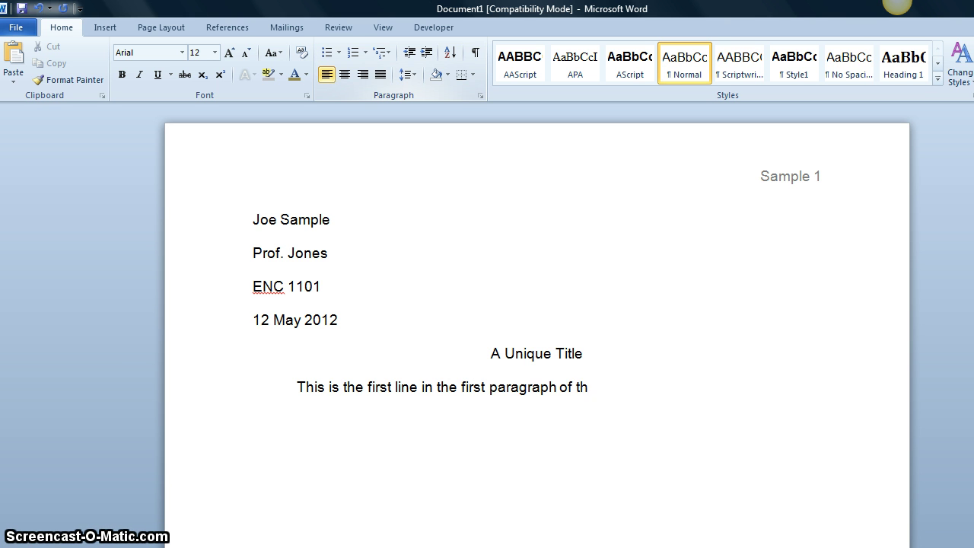
text(is essay.  We will not)
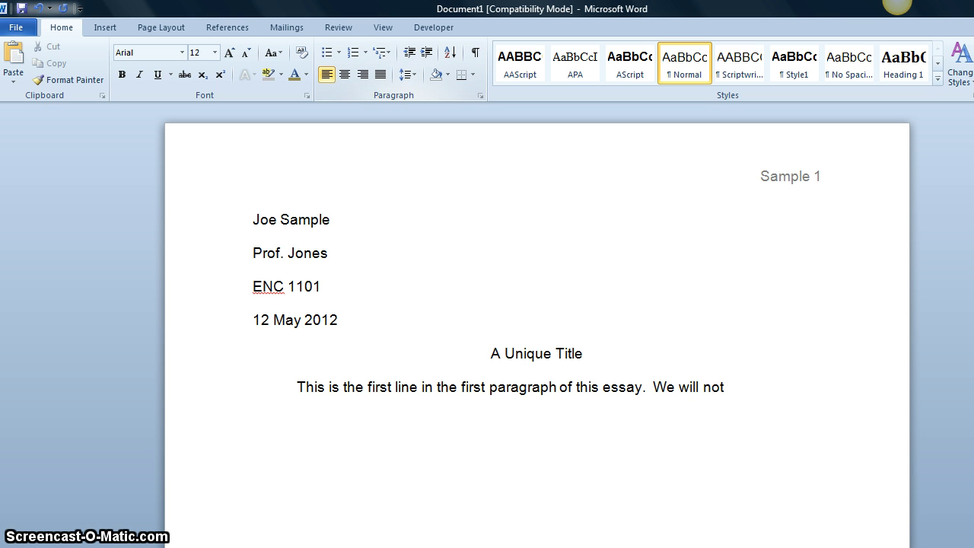
text(e that when moving to the )
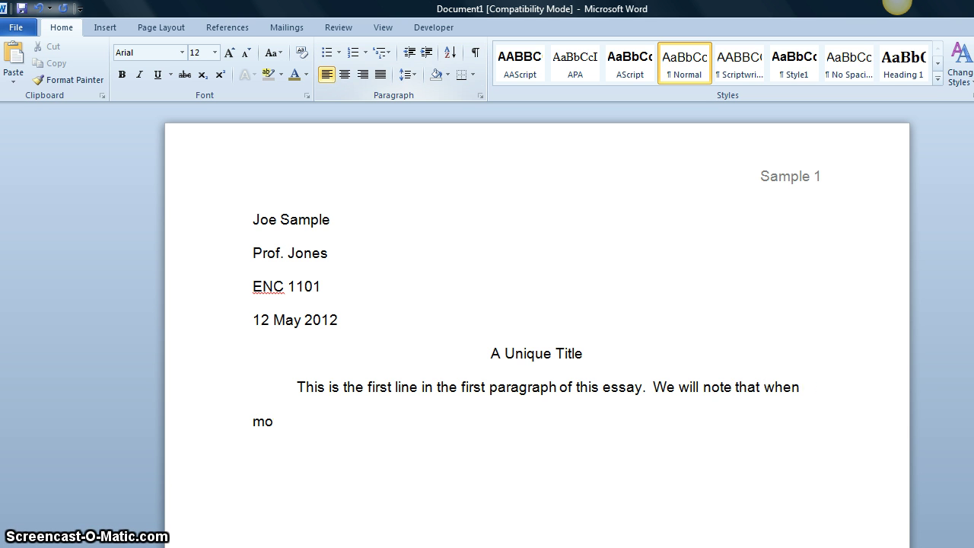
text(s)
key(BackSpace)
text(s)
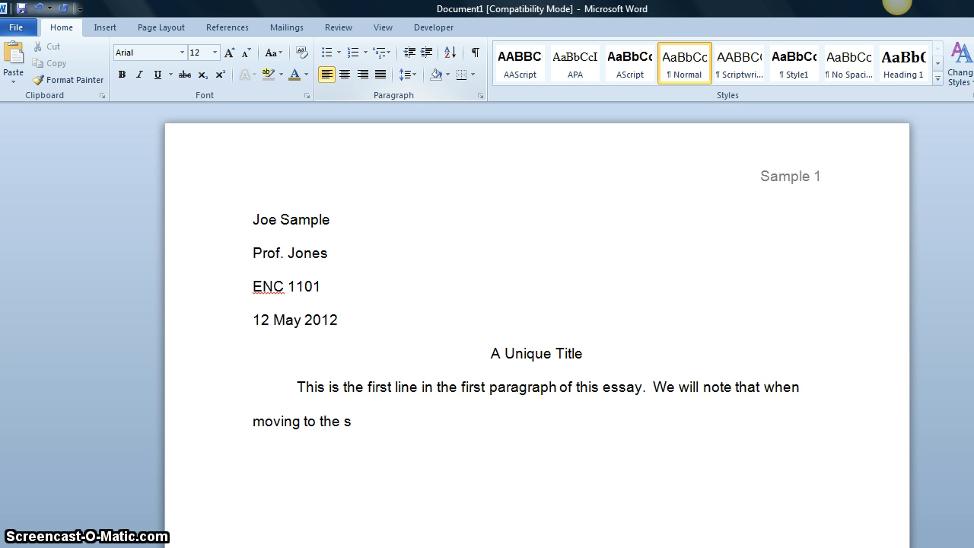
text(econd line that Mic)
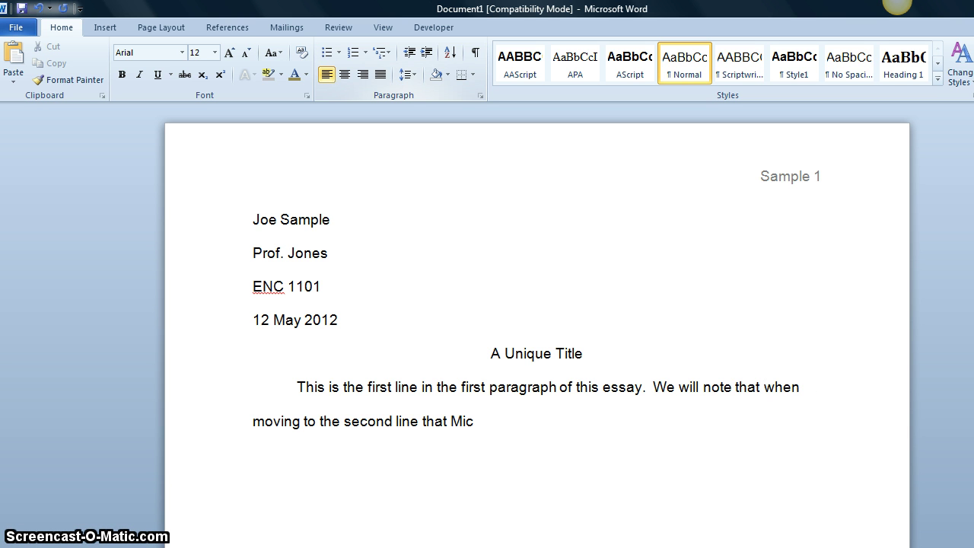
text(rosoft Word automatical)
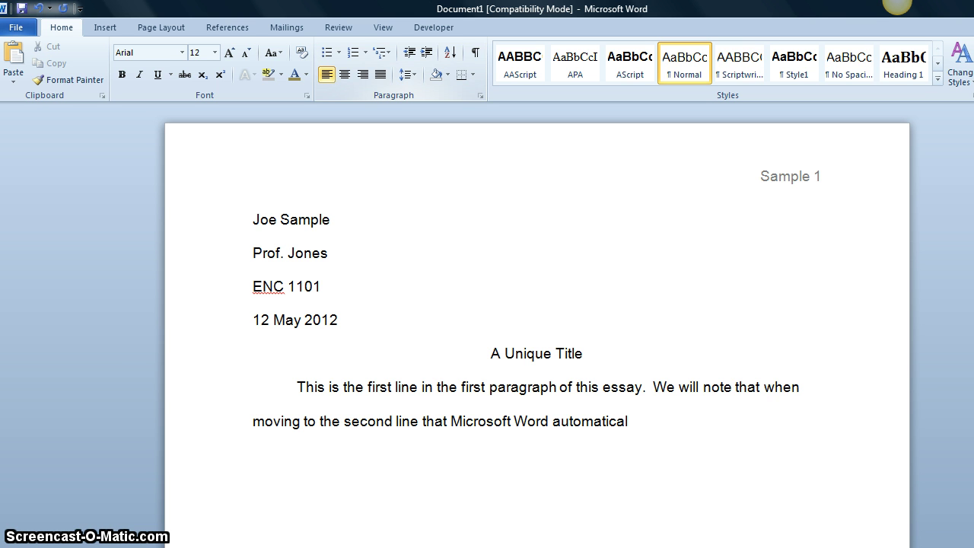
text(ly wraps ba)
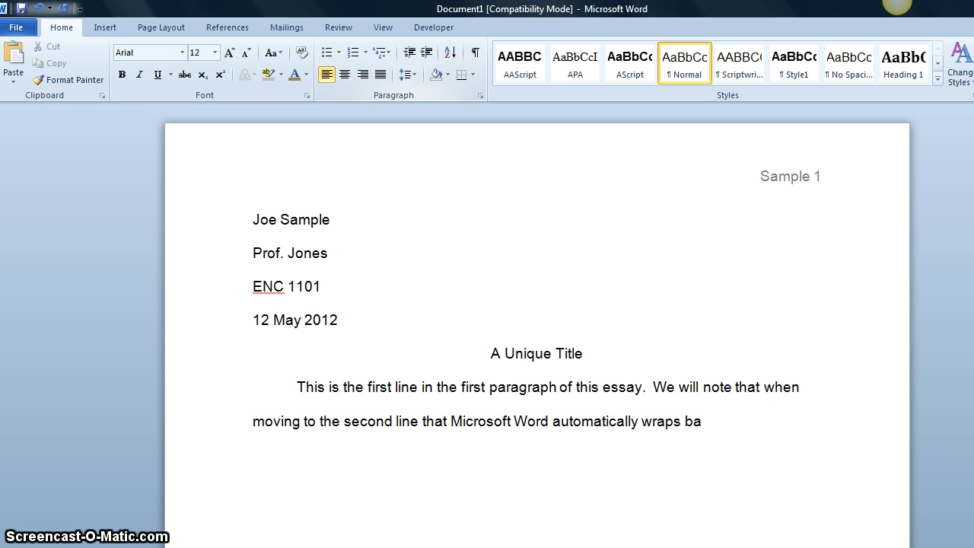
text(ck around.)
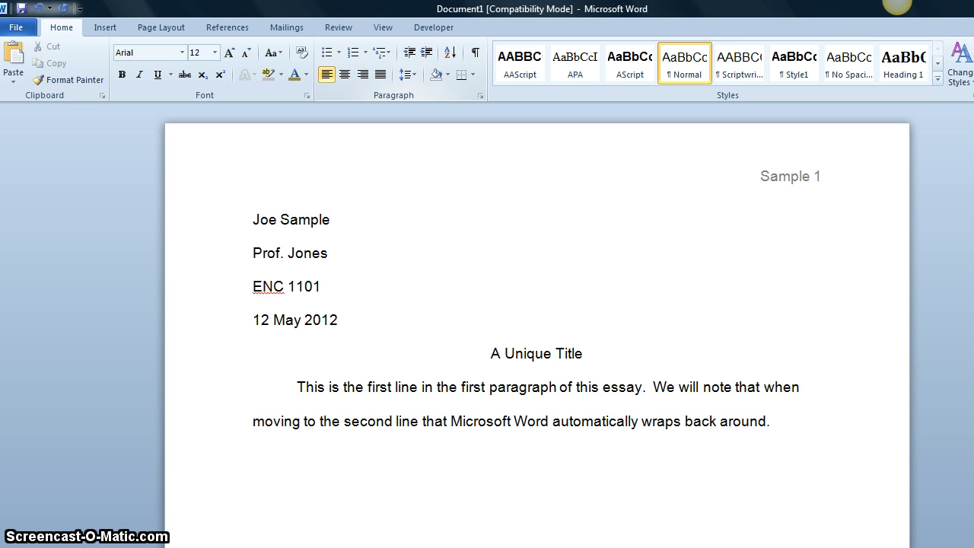